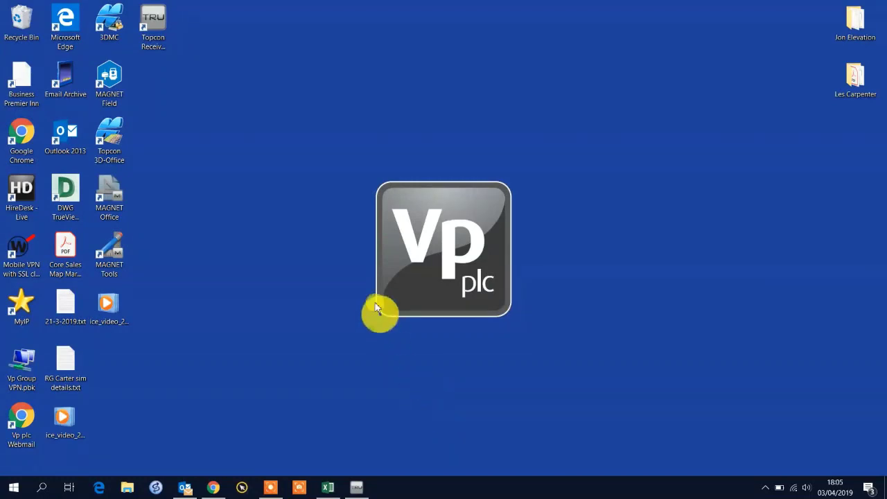
Step: Launch Topcon Receiver Utility and move its window towards the centre of the desktop
click(161, 21)
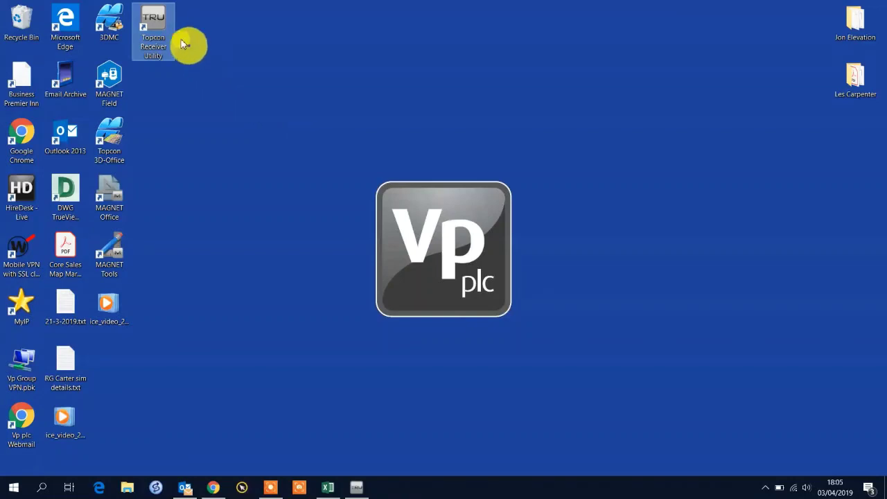
double_click(155, 23)
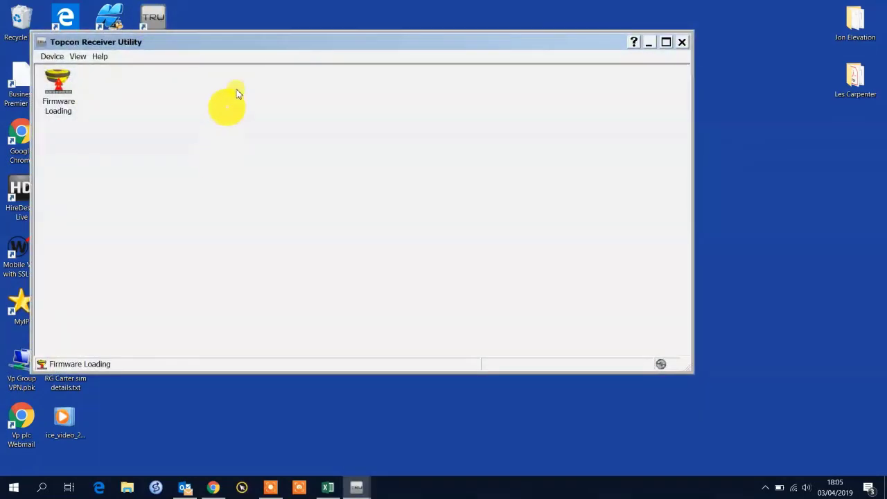
drag(251, 50, 356, 73)
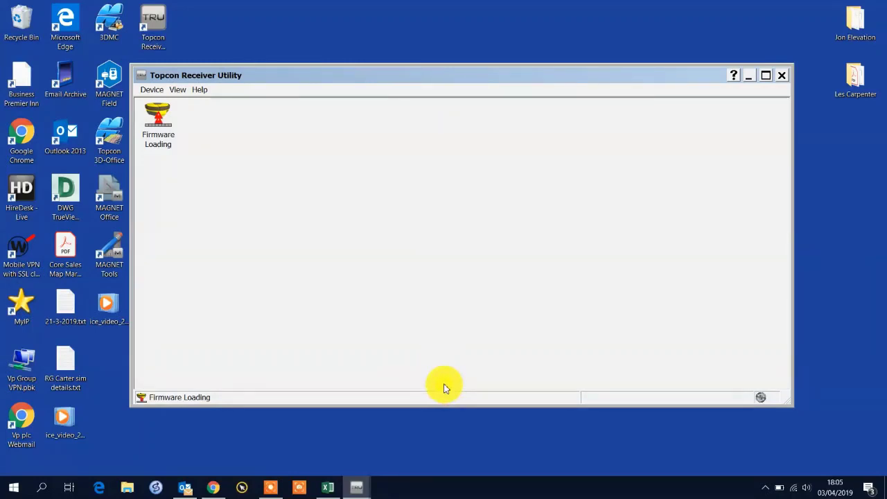
Step: Open the device connection parameters and choose Bluetooth as the connection method
click(156, 90)
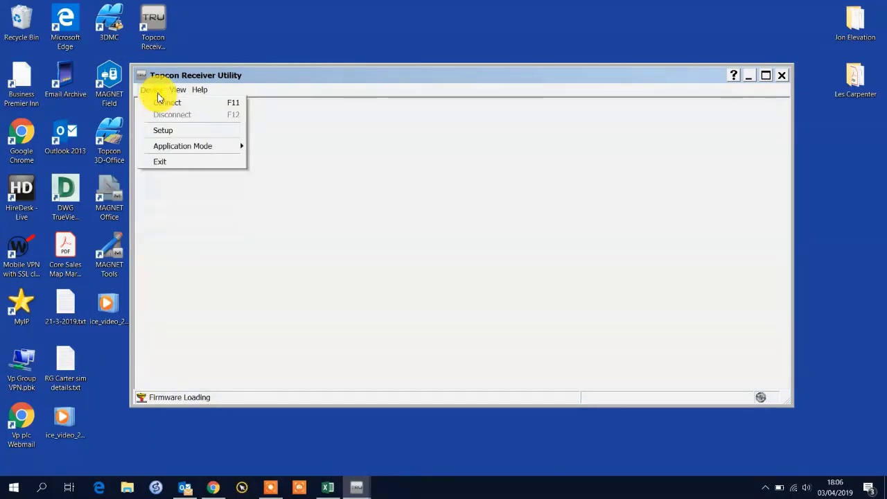
mouse_move(187, 145)
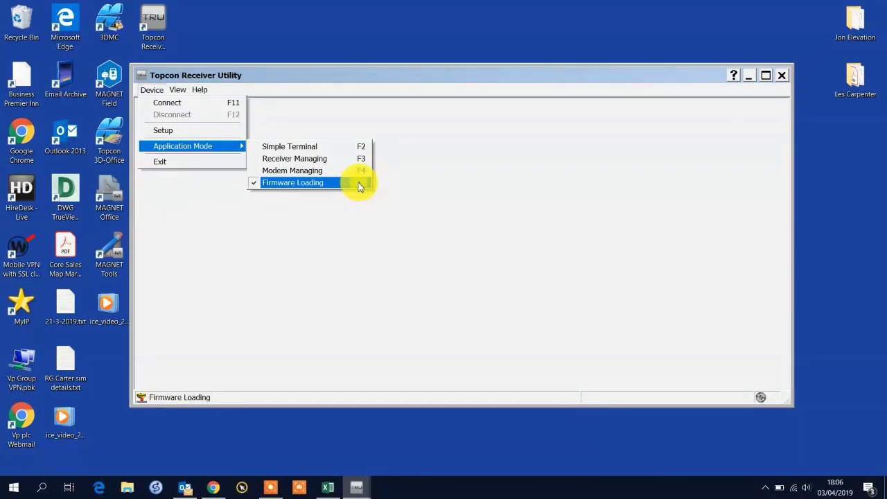
click(192, 104)
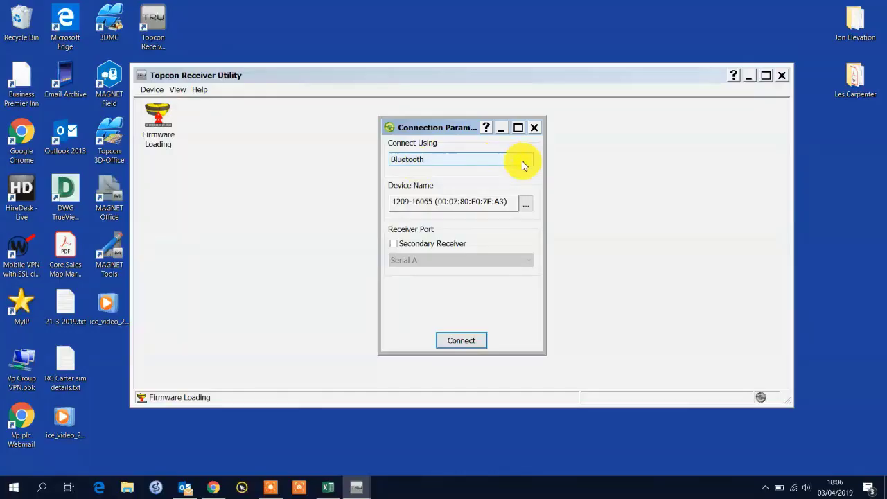
click(521, 162)
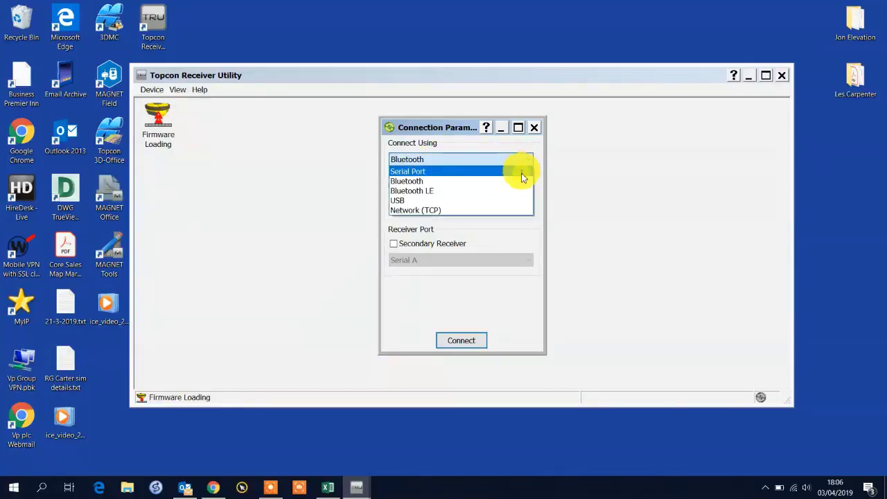
click(523, 182)
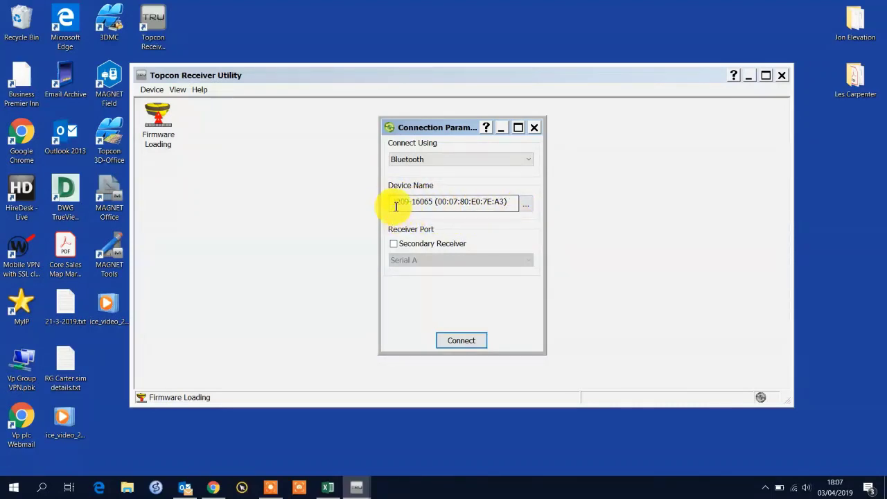
Step: Delete the stored receiver 1209-16065 from the My Bluetooth device list
click(527, 210)
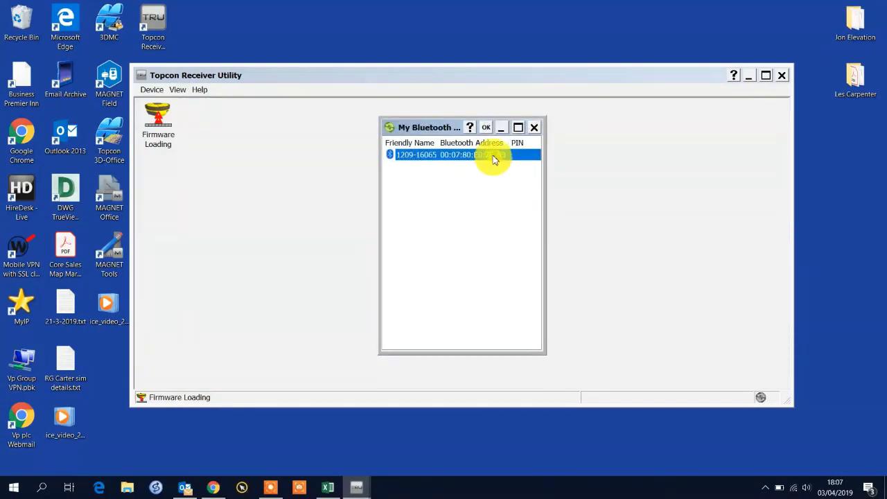
right_click(491, 157)
click(514, 185)
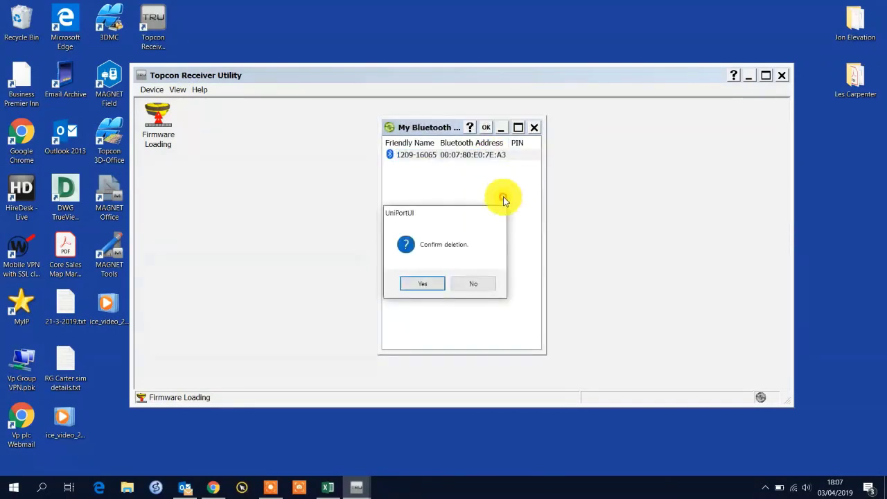
click(433, 283)
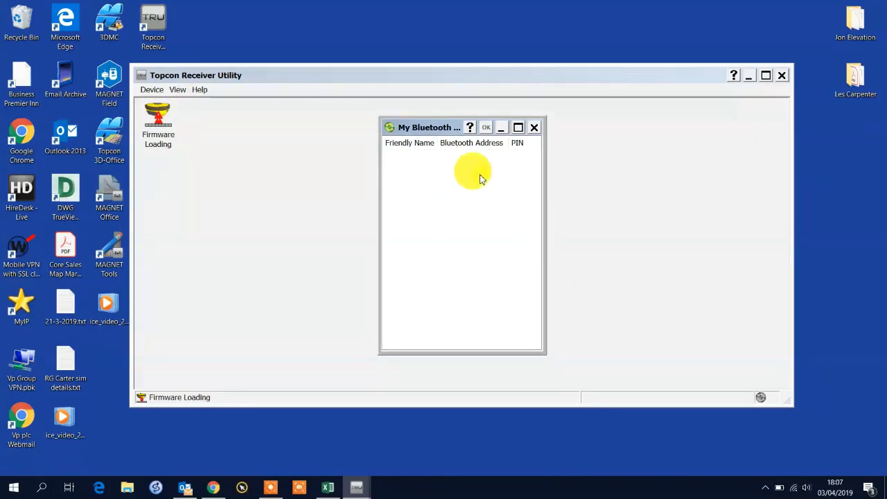
Step: Start adding a new Bluetooth connection and refresh the list of available devices
right_click(444, 183)
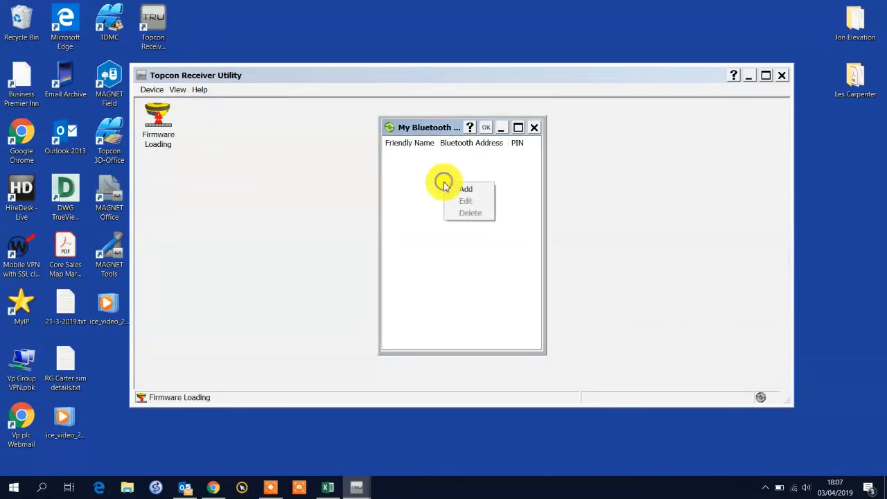
click(466, 188)
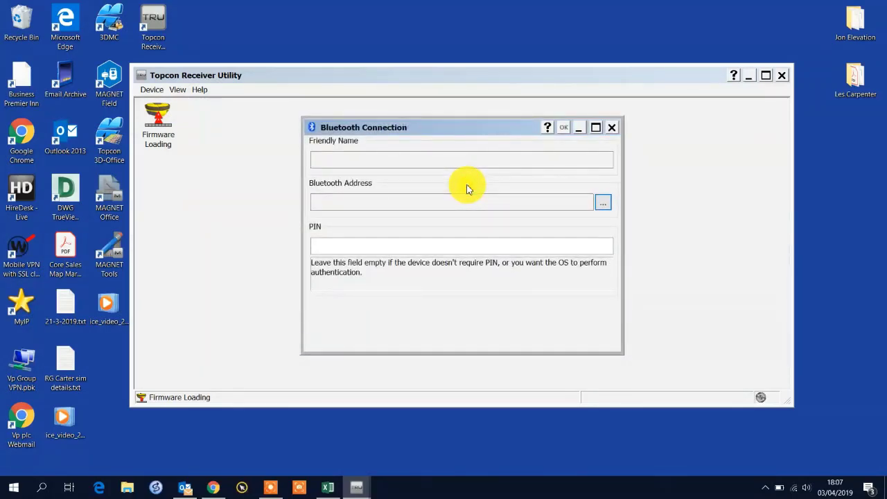
click(603, 202)
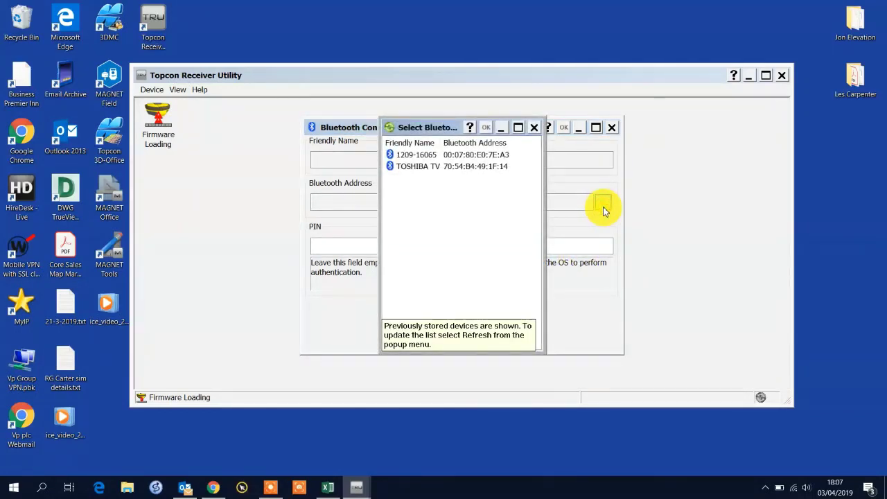
right_click(465, 212)
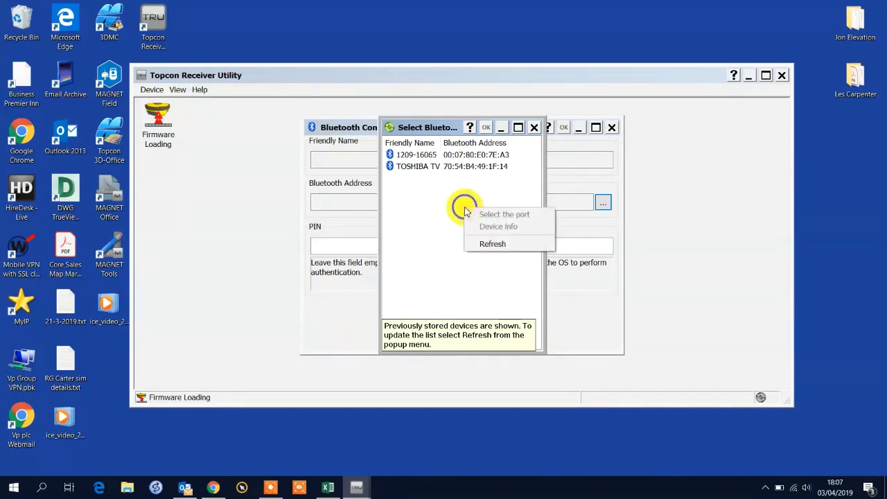
click(491, 246)
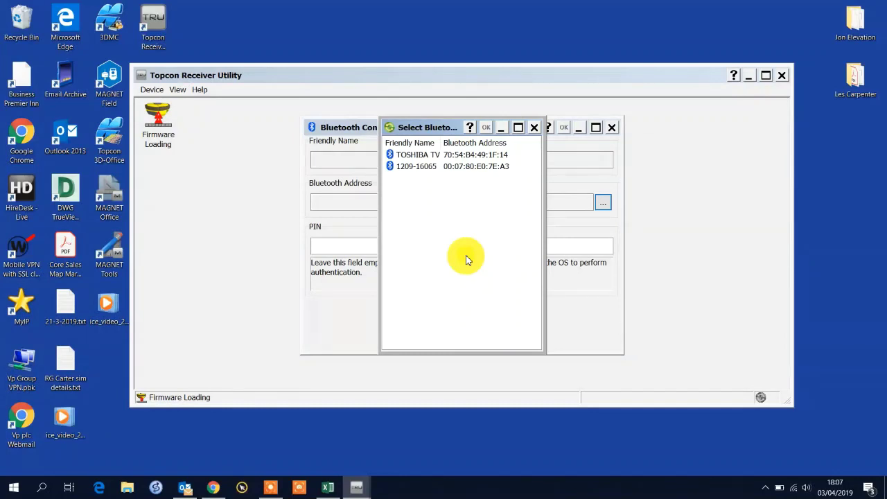
Step: Add device 1209-16065 as the Bluetooth connection without a PIN and connect to it
click(451, 167)
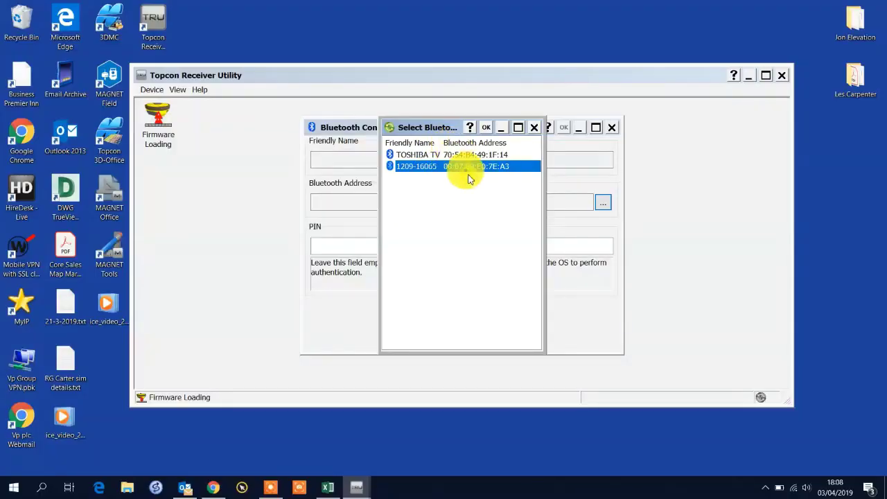
click(486, 127)
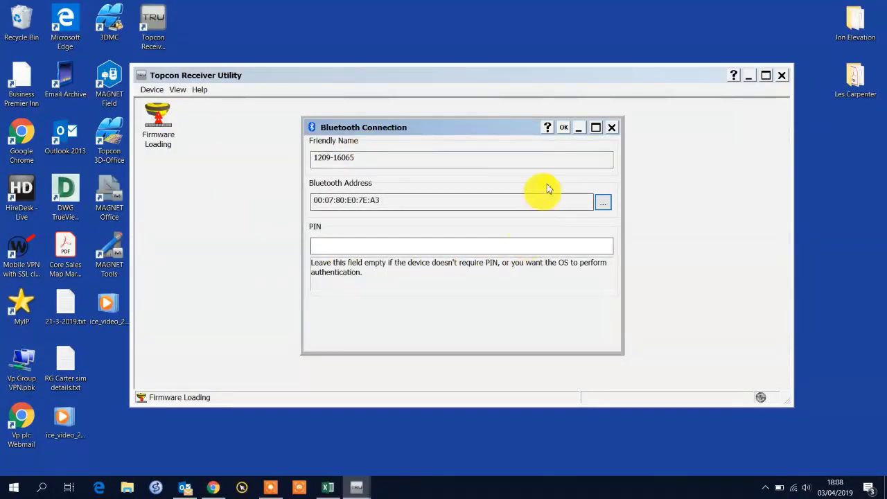
click(563, 128)
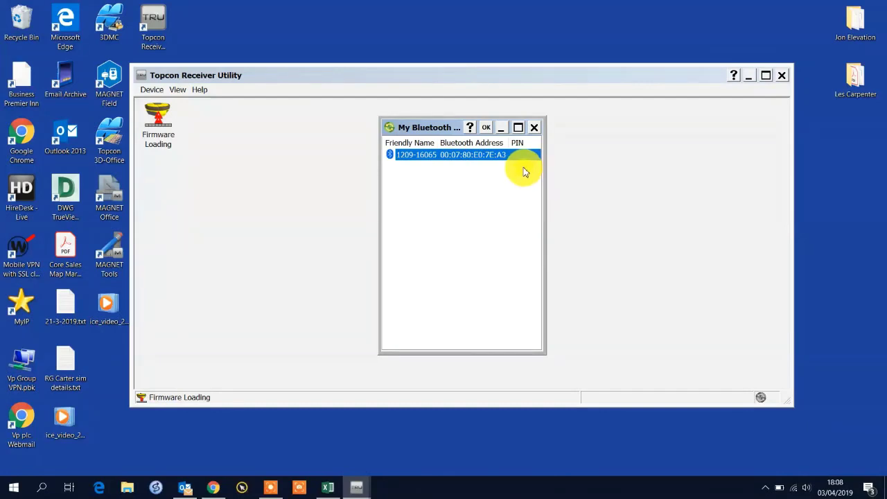
click(488, 129)
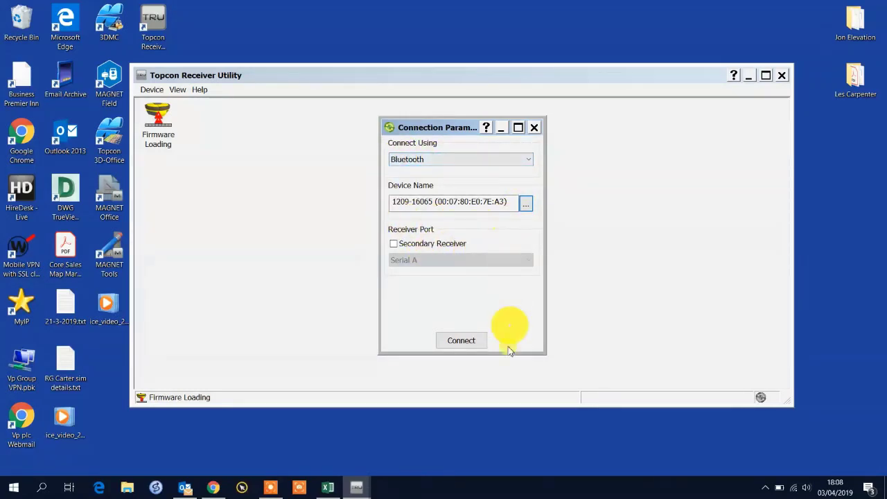
click(471, 344)
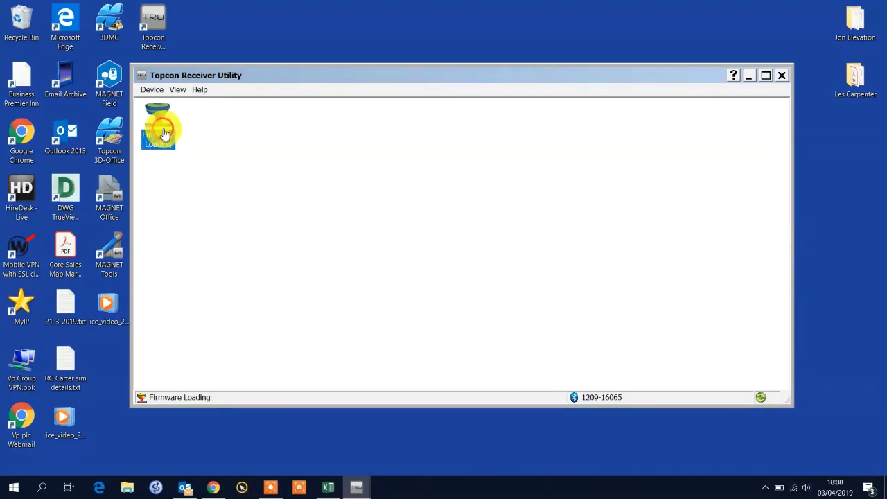
Step: Start firmware loading with Receiver as target and One file (.ldp or .tfi) as image format, and proceed to the receiver information
double_click(158, 123)
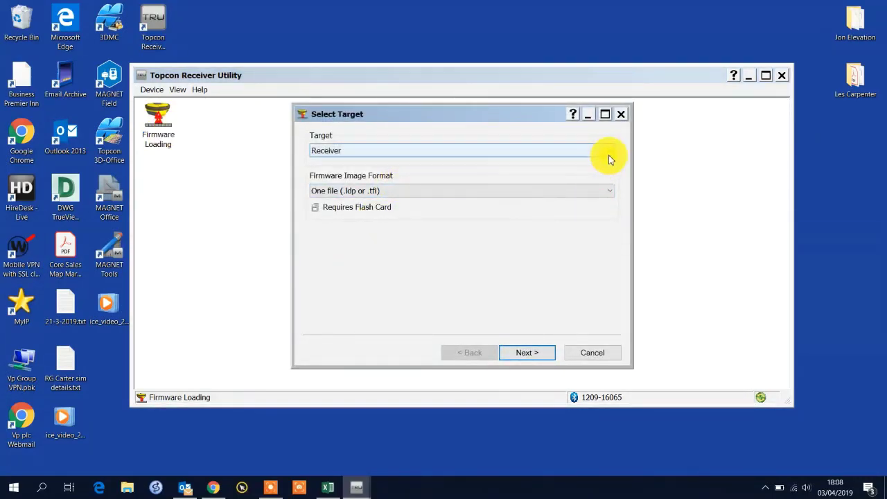
click(607, 159)
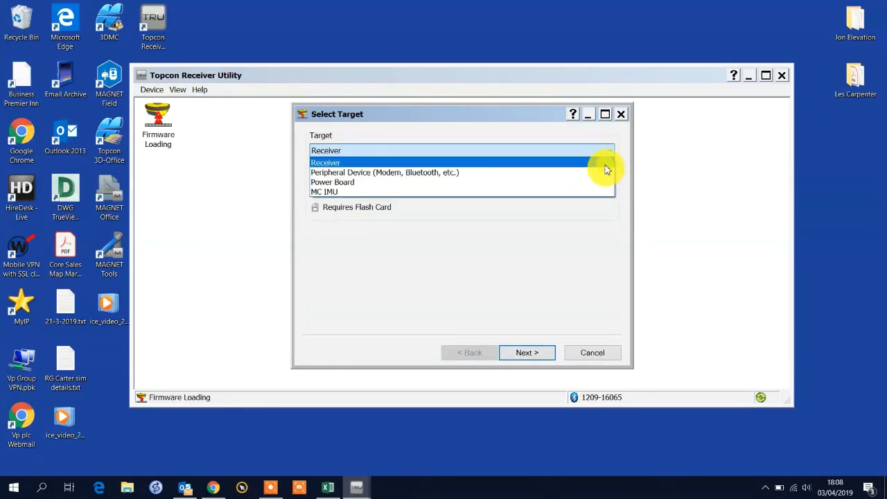
click(605, 163)
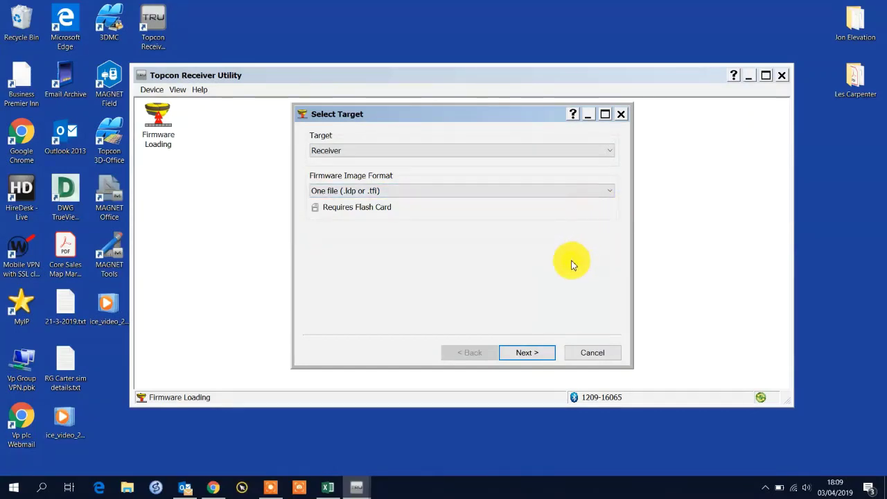
click(604, 195)
click(604, 203)
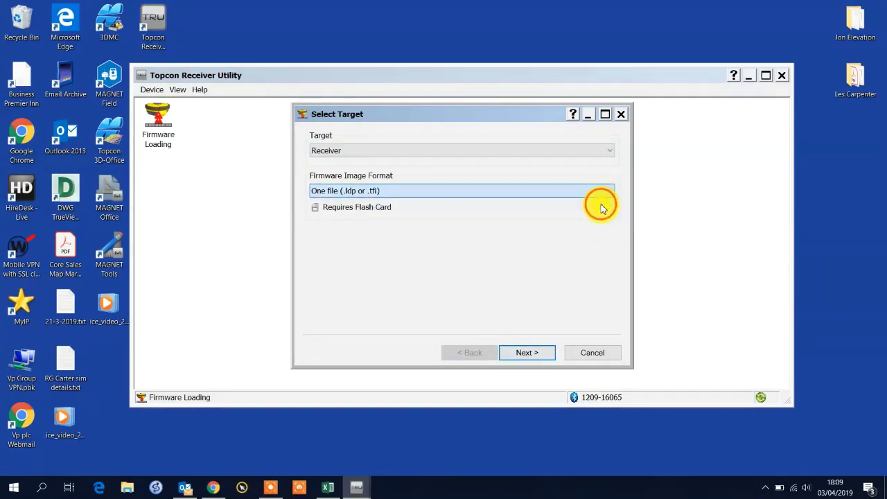
click(541, 350)
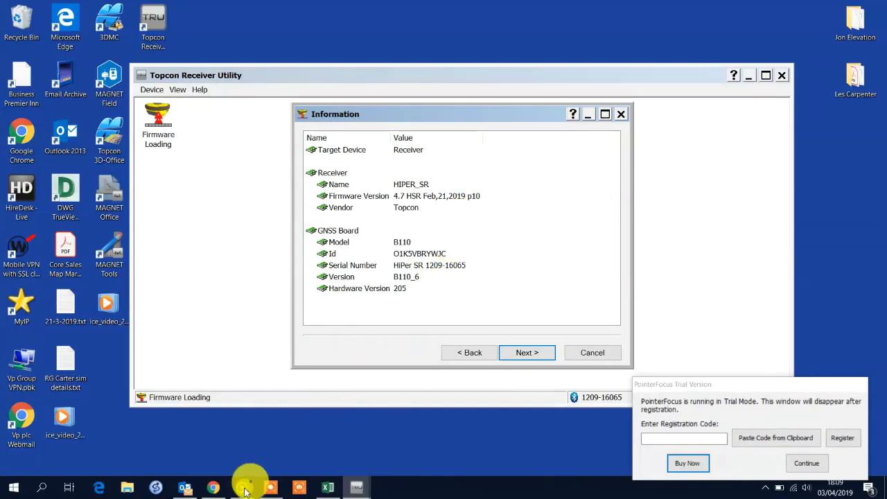
Step: Switch to Chrome, open the myTopcon Products page and dismiss the PointerFocus trial notice
click(218, 491)
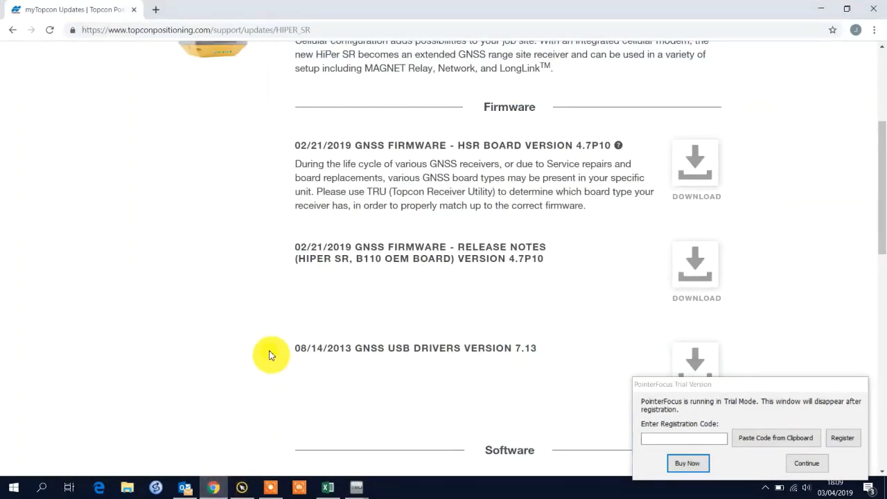
scroll(270, 357, up, 3)
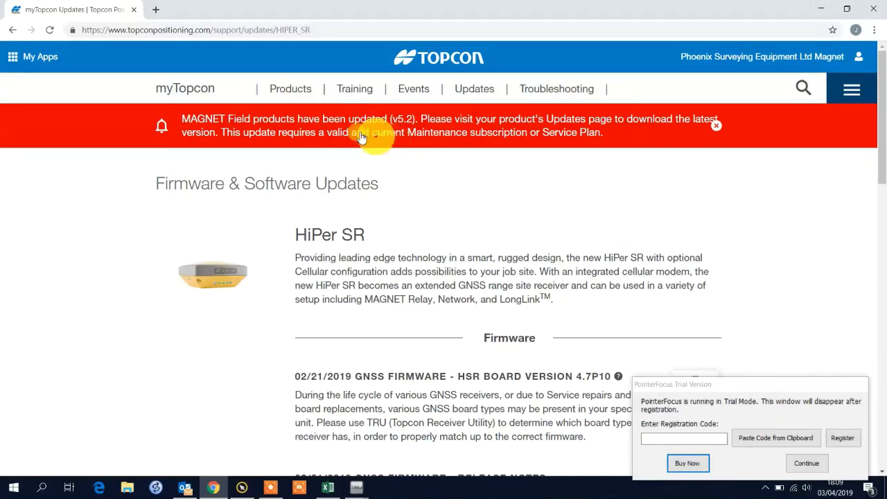
click(293, 95)
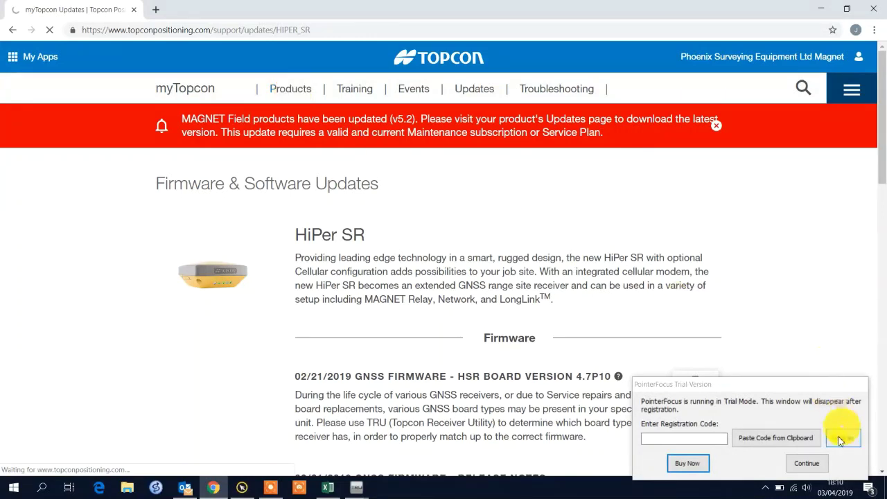
click(805, 462)
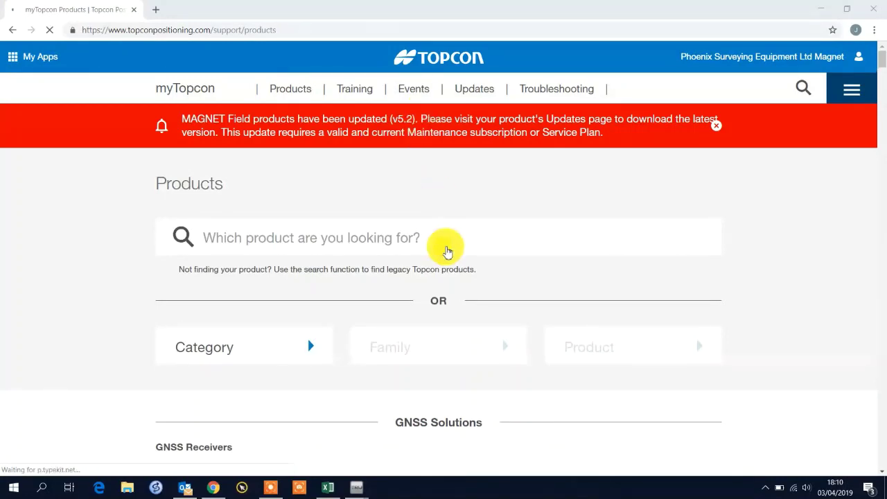
Step: Open the HiPer SR product page from the GNSS Receivers section
scroll(447, 247, down, 3)
scroll(447, 247, up, 3)
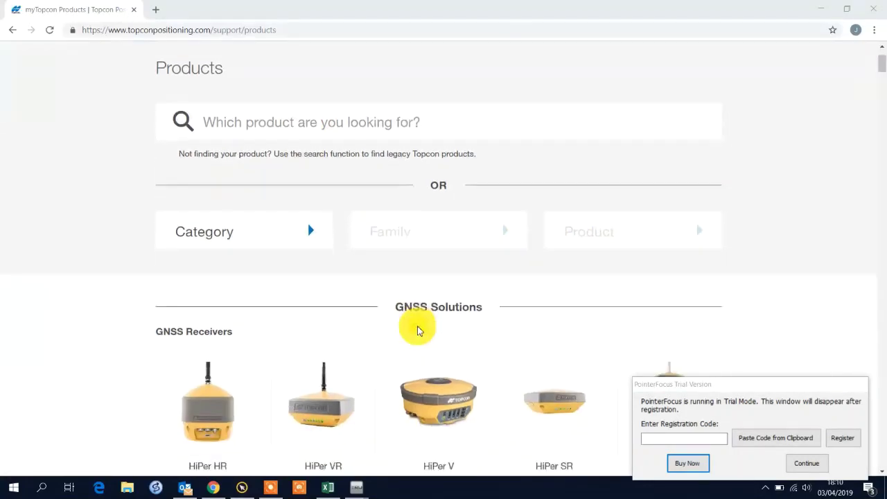
scroll(416, 324, down, 3)
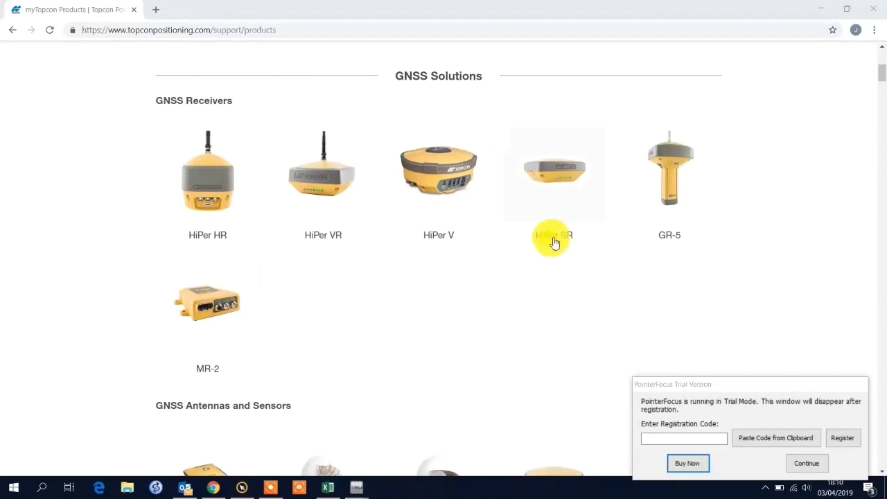
click(555, 200)
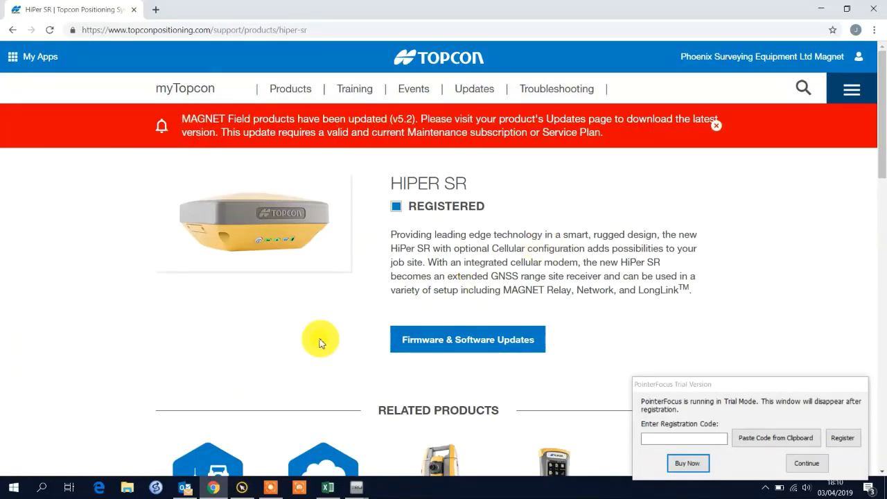
scroll(320, 342, down, 1)
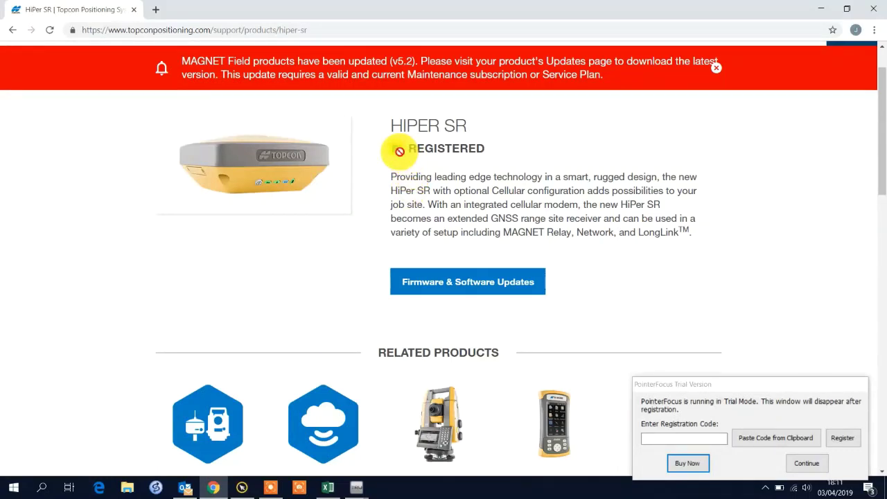
scroll(614, 181, up, 1)
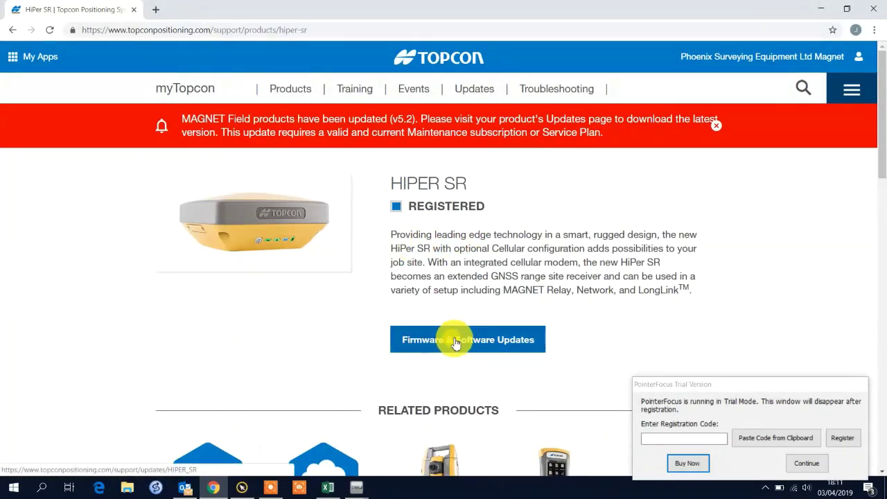
Step: Open the HiPer SR Firmware & Software Updates page and review the downloads in its Firmware section
click(454, 342)
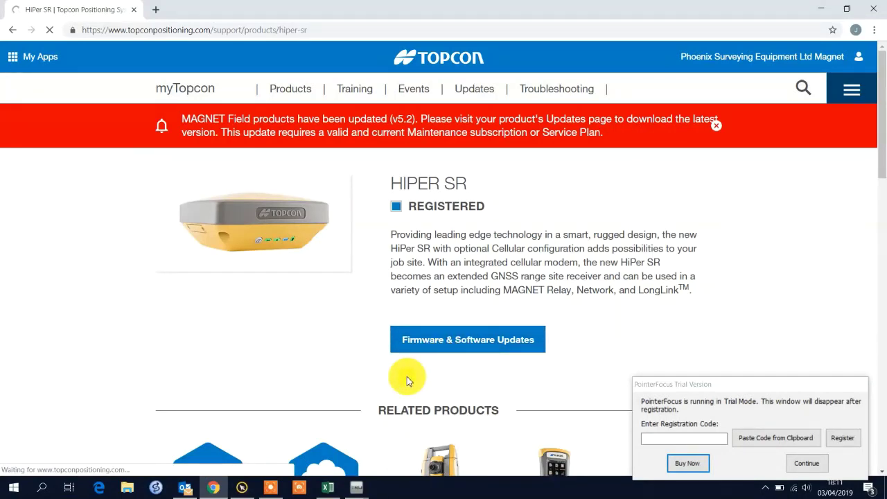
scroll(404, 376, down, 3)
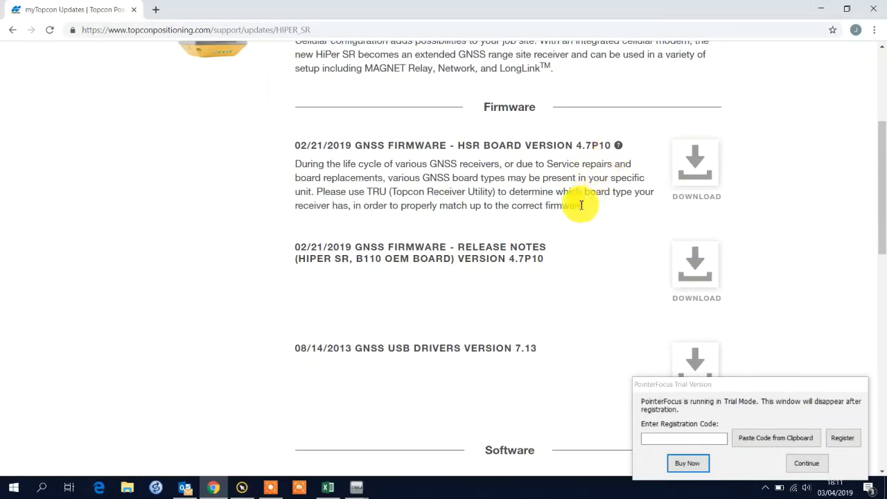
scroll(578, 208, down, 1)
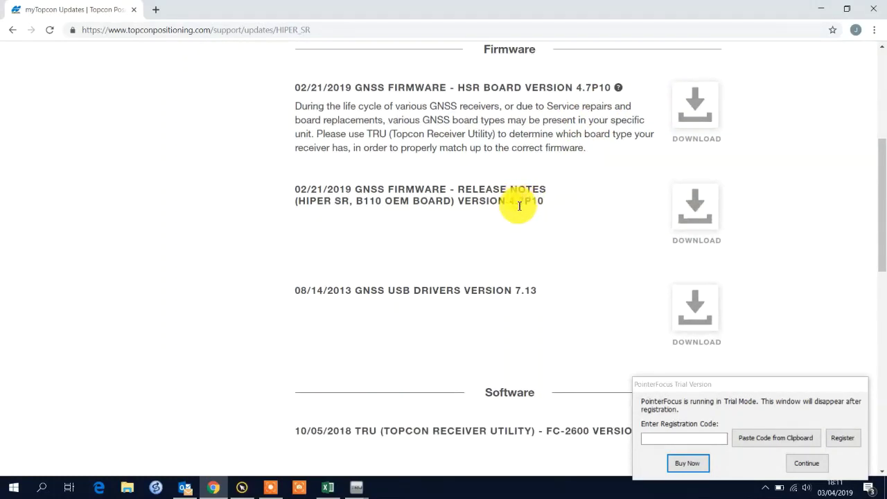
scroll(511, 211, down, 1)
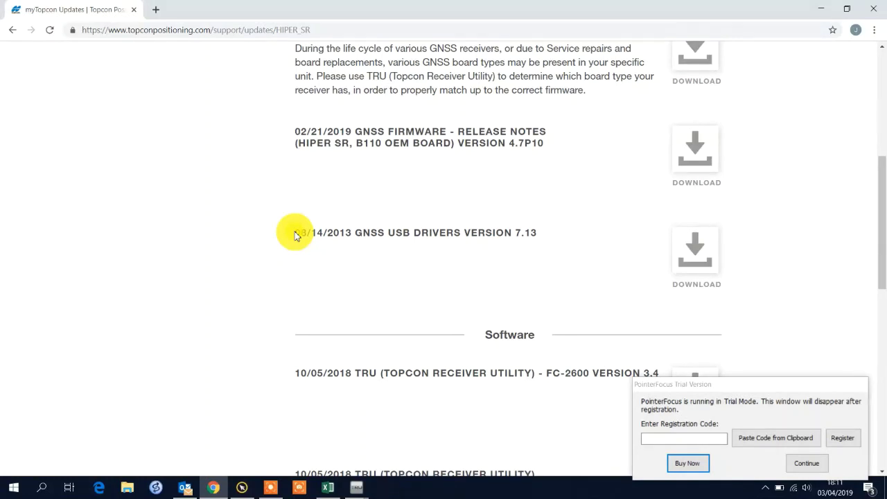
Step: Examine the Topcon Receiver Utility versions offered under Software, and return to the Firmware section
scroll(294, 236, down, 3)
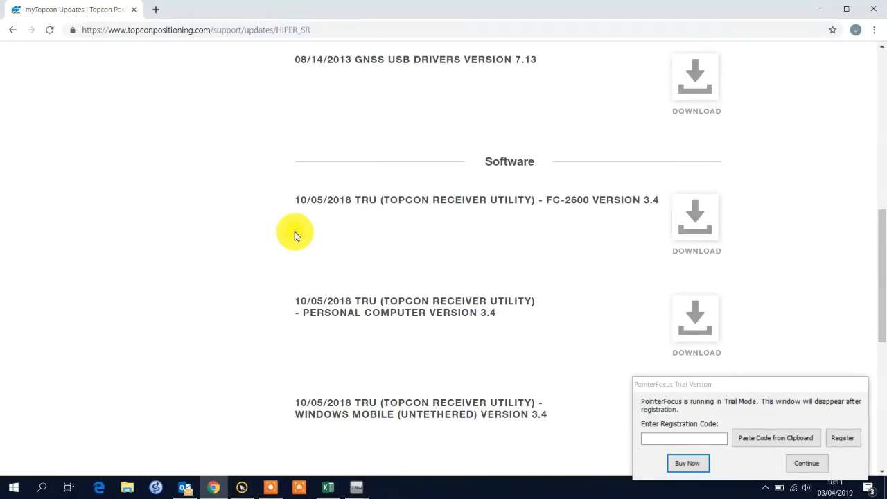
scroll(295, 236, down, 1)
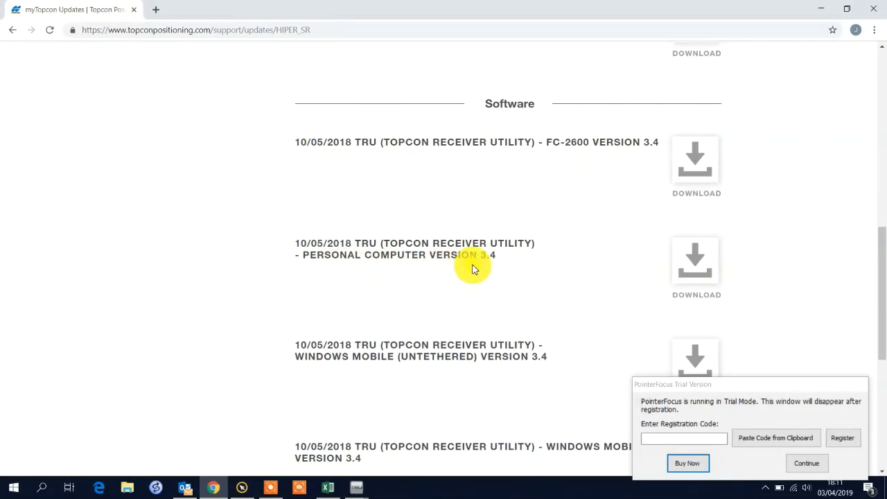
scroll(473, 268, down, 1)
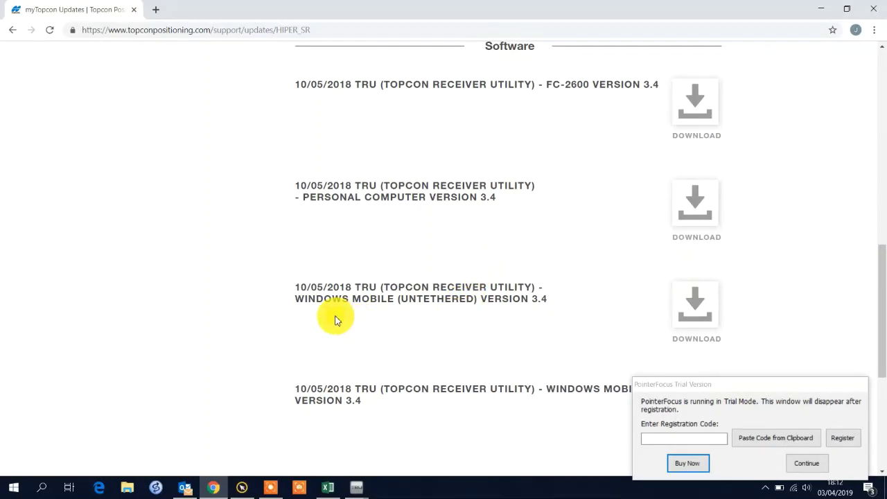
scroll(335, 320, down, 1)
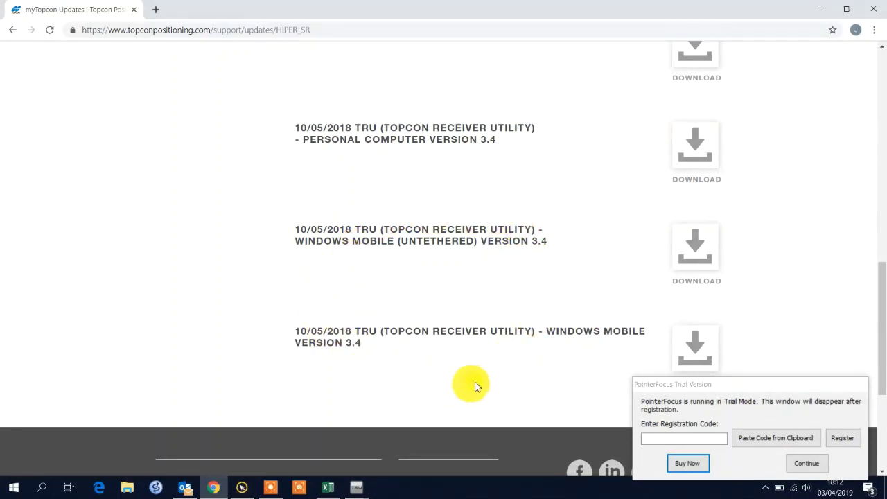
scroll(396, 271, up, 1)
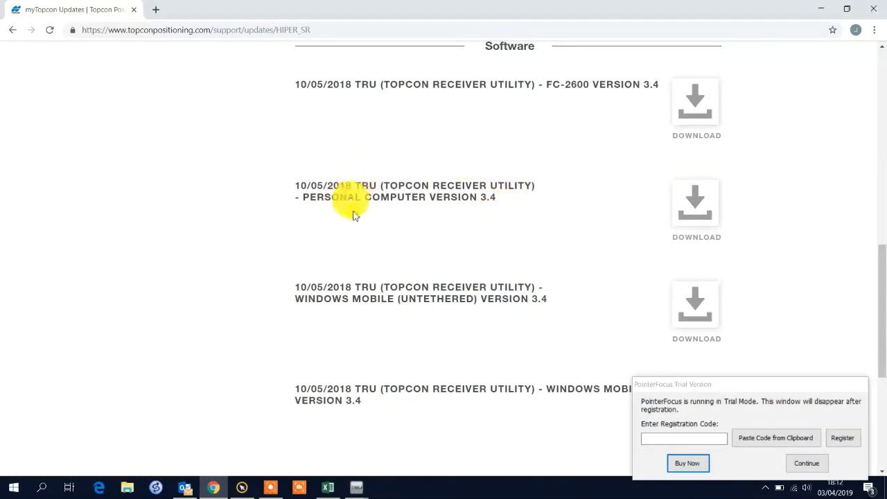
scroll(468, 221, up, 1)
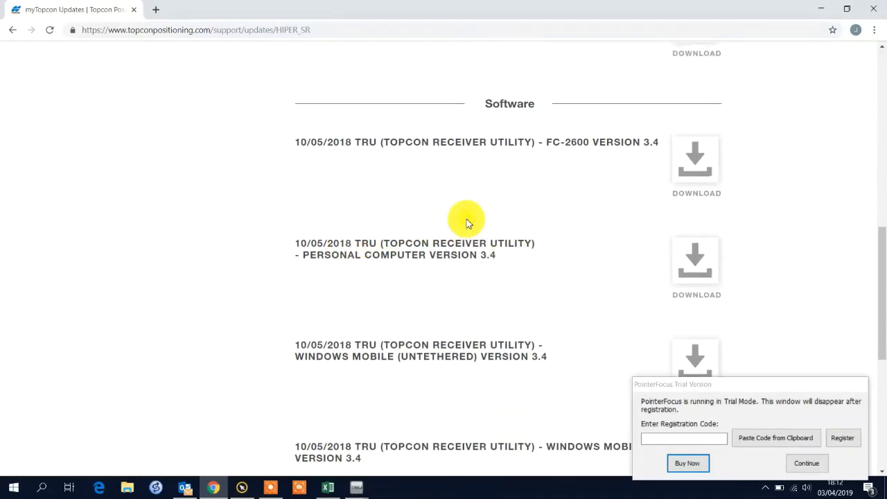
scroll(468, 221, up, 1)
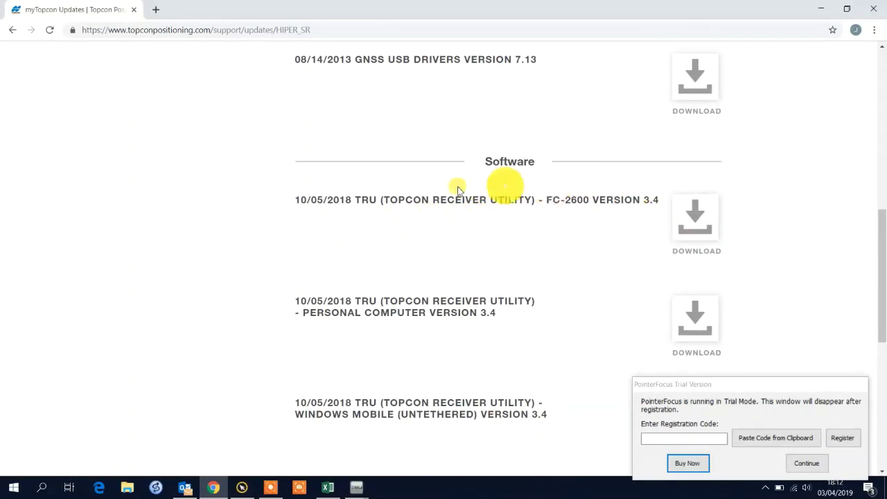
scroll(585, 222, up, 7)
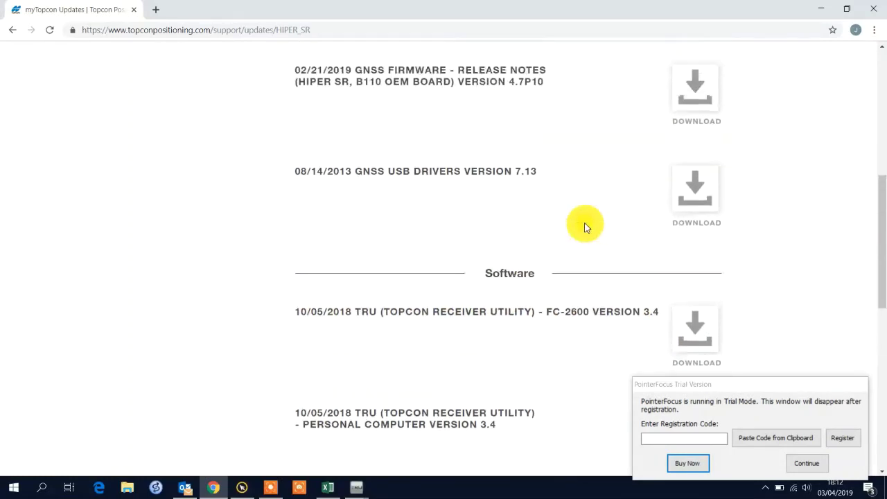
scroll(629, 216, down, 3)
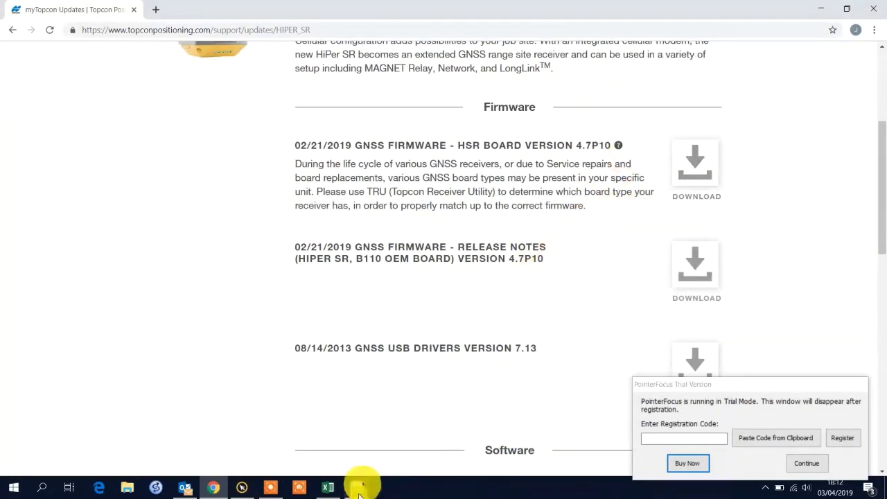
Step: Switch to Topcon Receiver Utility and proceed past the receiver information to firmware file selection, keeping the data packet size at 2048 bytes
mouse_move(356, 485)
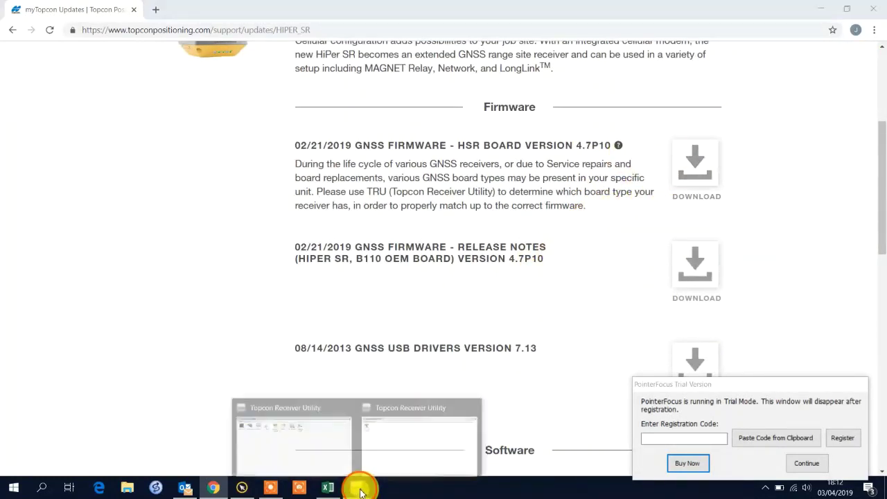
mouse_move(356, 460)
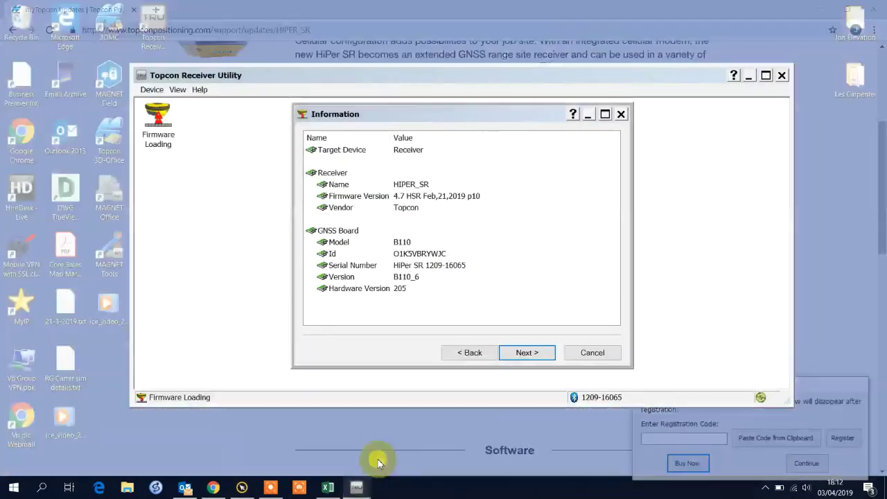
click(374, 460)
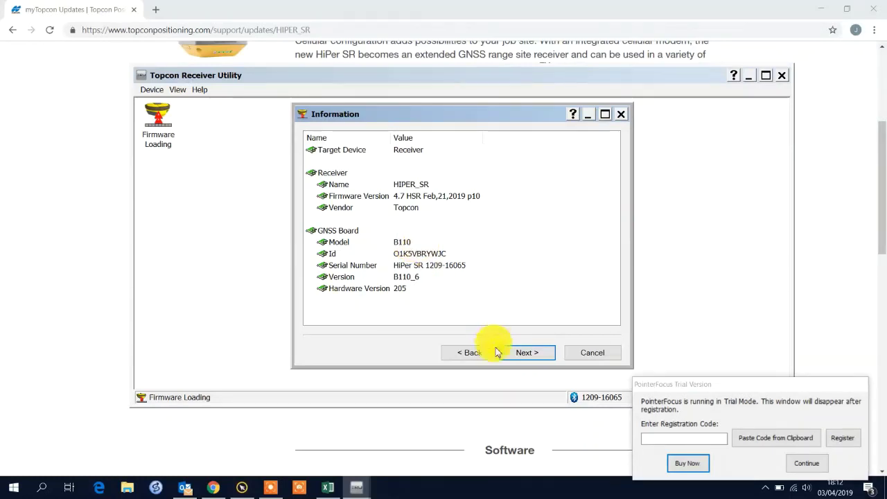
click(519, 359)
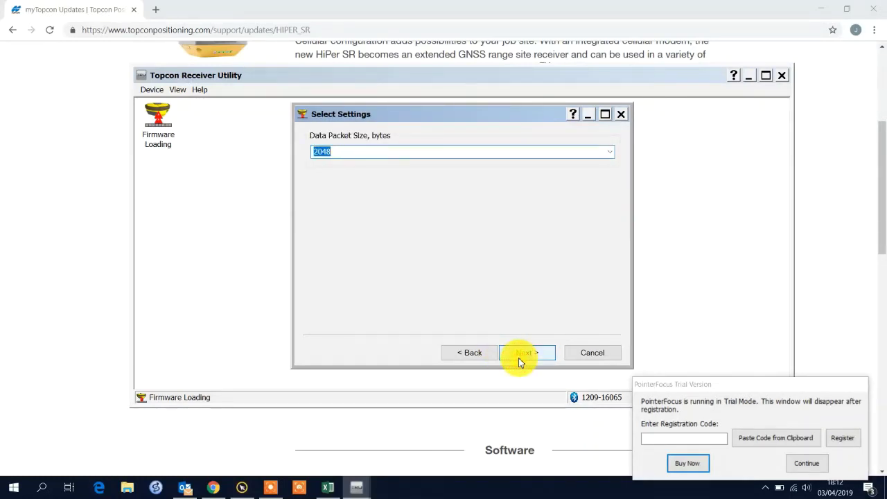
click(523, 356)
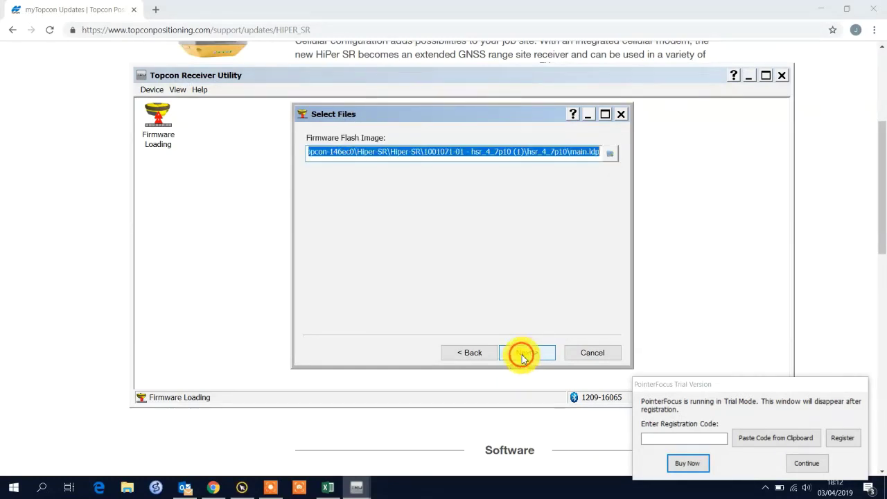
Step: Choose main.ldp from the hsr_4_7p10 folder as the firmware flash image, dismissing the PointerFocus trial notice, and start the upload
click(609, 152)
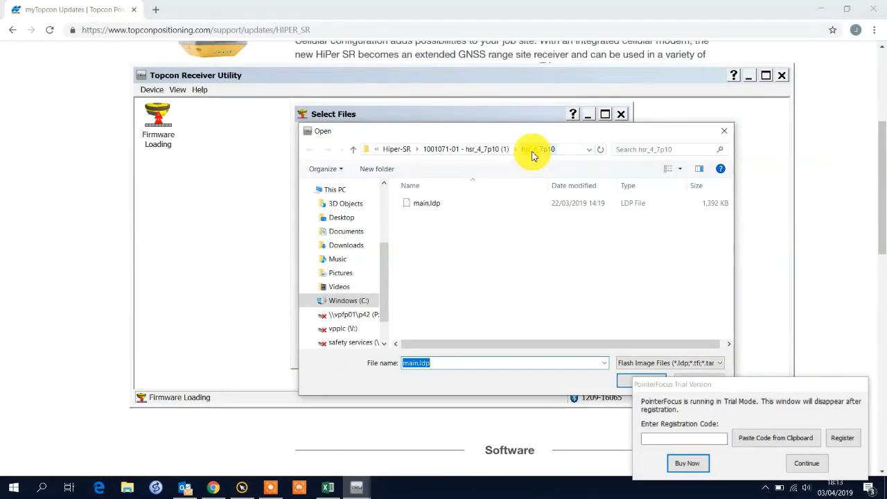
click(471, 205)
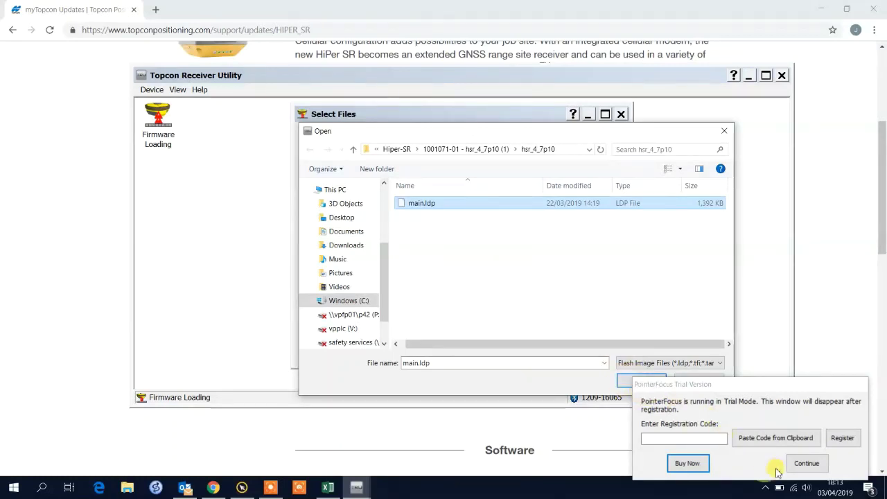
click(804, 462)
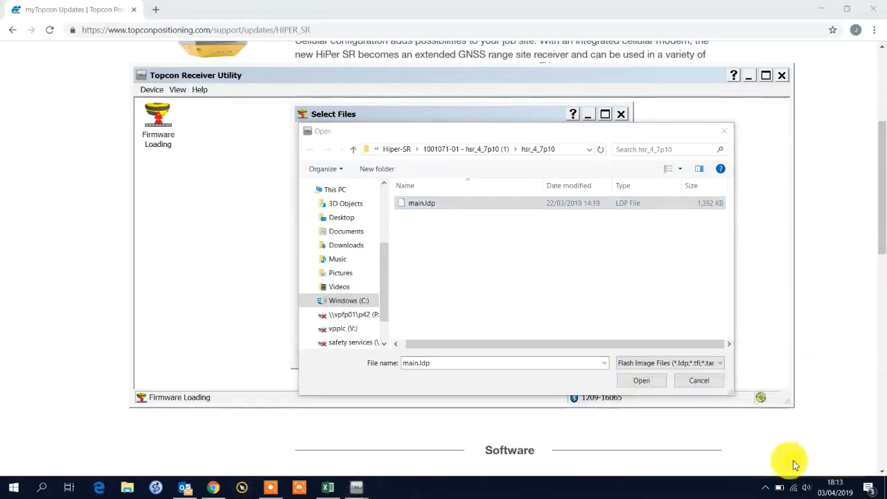
click(641, 382)
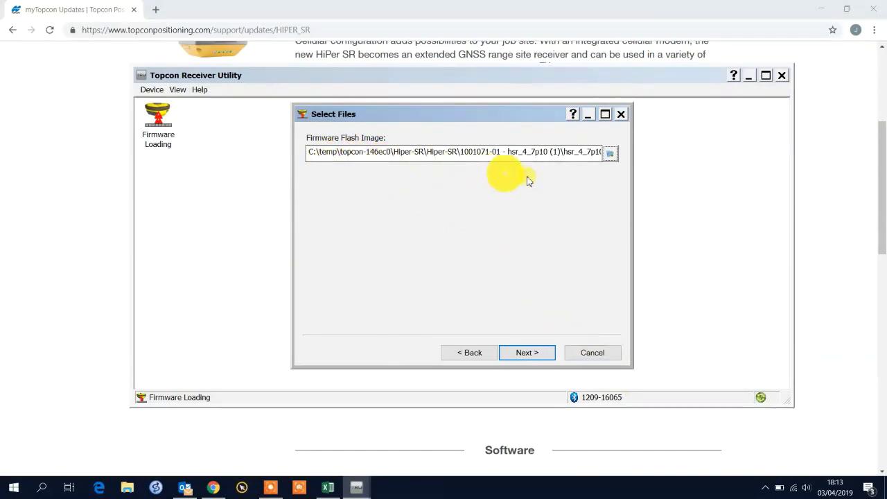
click(535, 355)
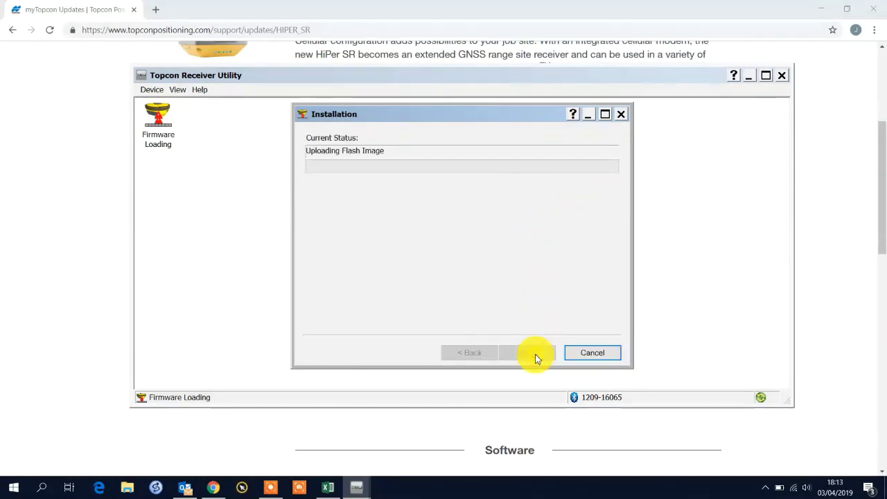